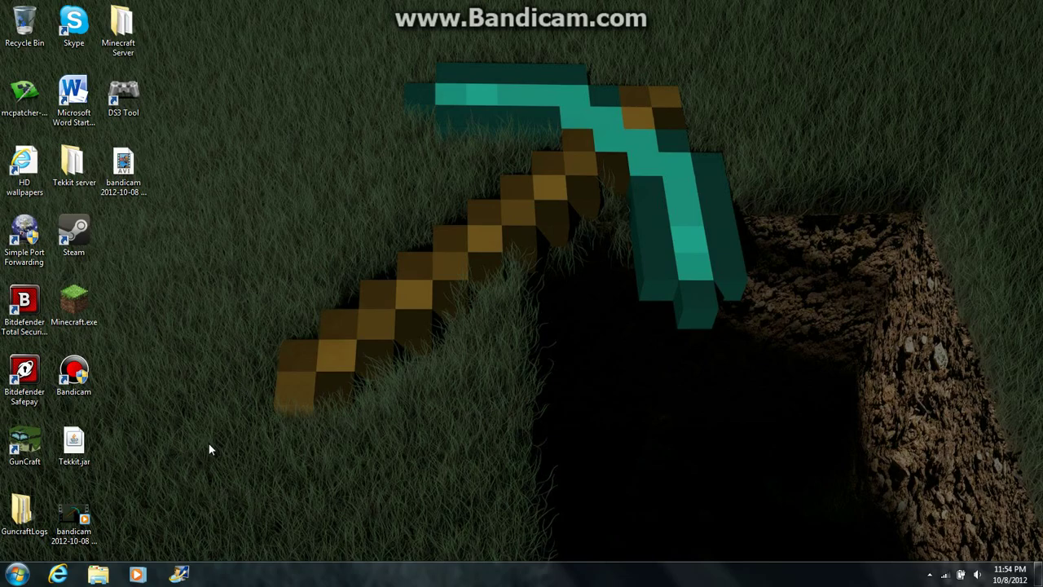
Step: Open the Windows Start menu from the taskbar
{"action": "left_click", "coordinate": [17, 575]}
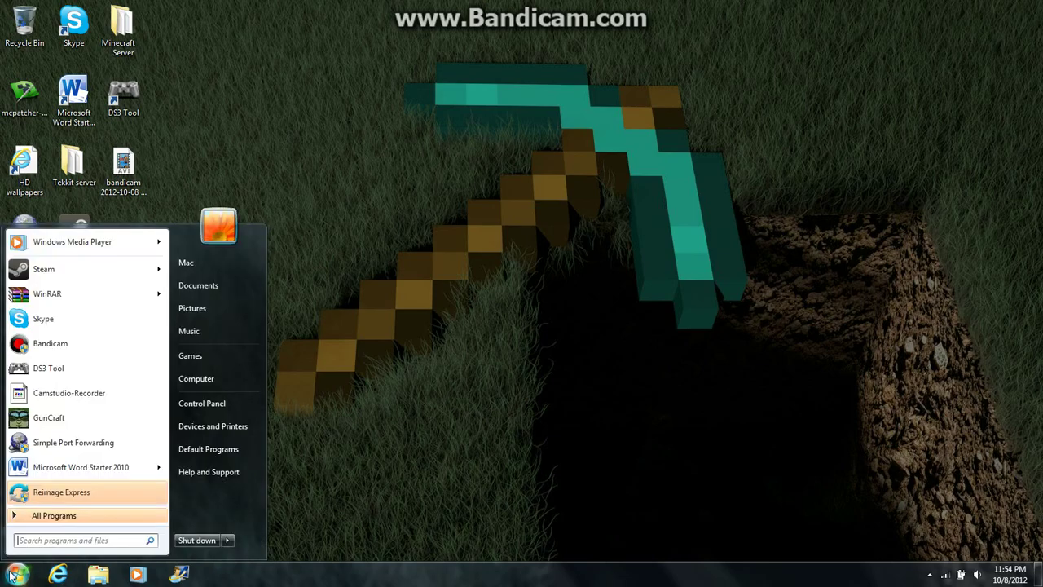
Step: Confirm on Control Panel's System page that Windows 7 is 64-bit, then close it
{"action": "left_click", "coordinate": [206, 407]}
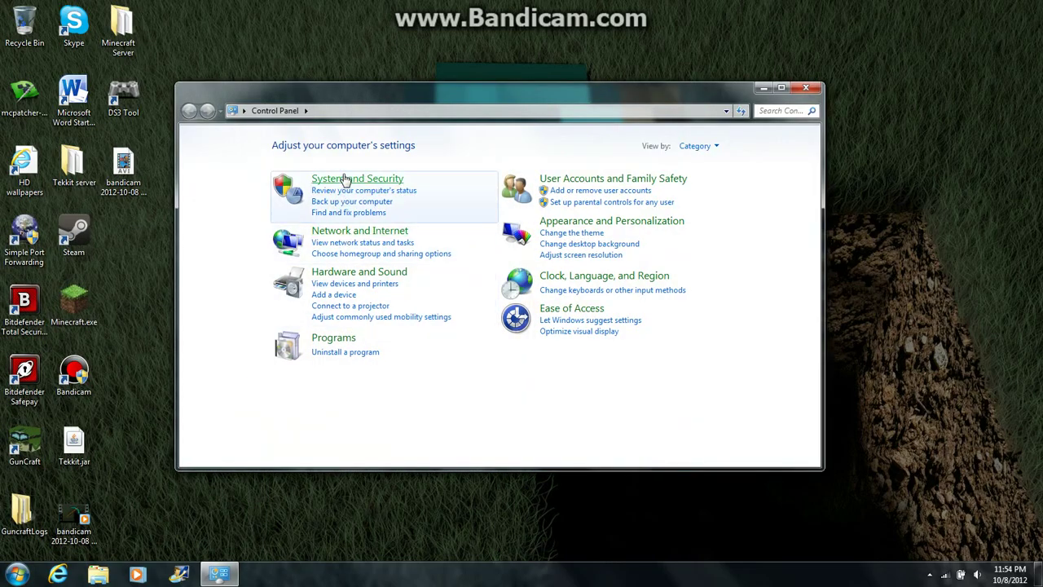
{"action": "left_click", "coordinate": [345, 177]}
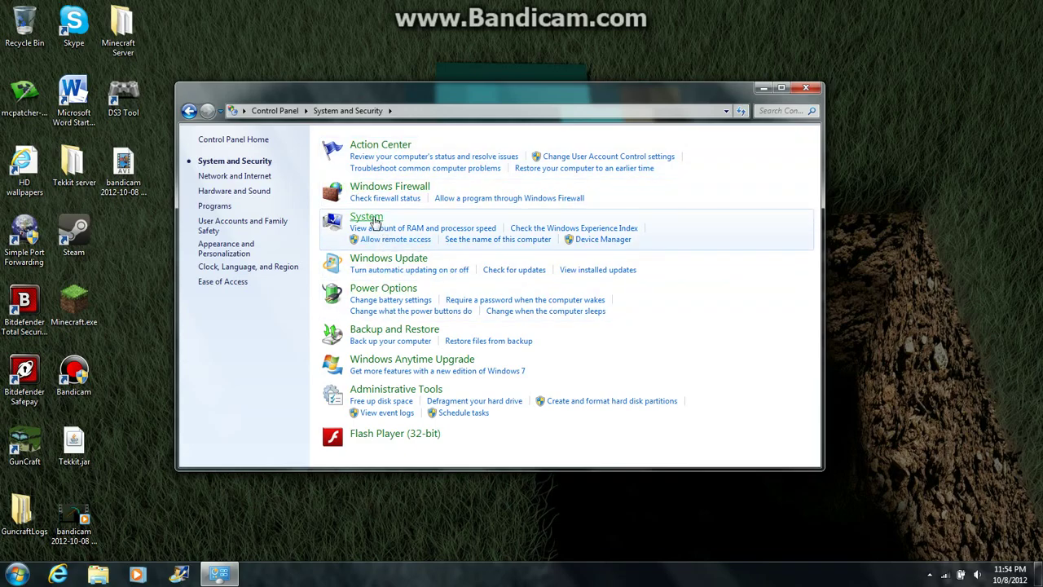
{"action": "left_click", "coordinate": [374, 219]}
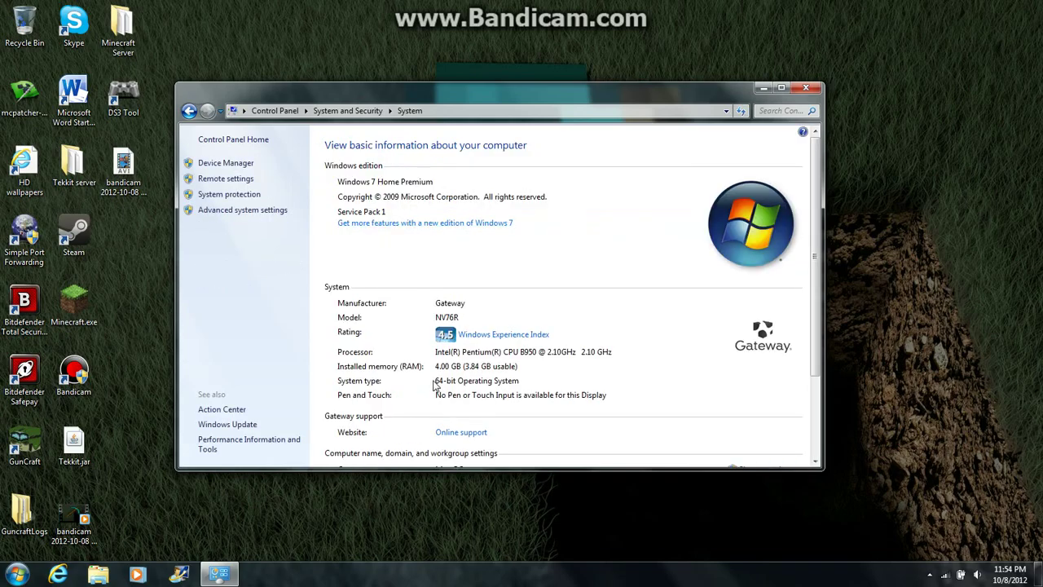
{"action": "left_click", "coordinate": [805, 87]}
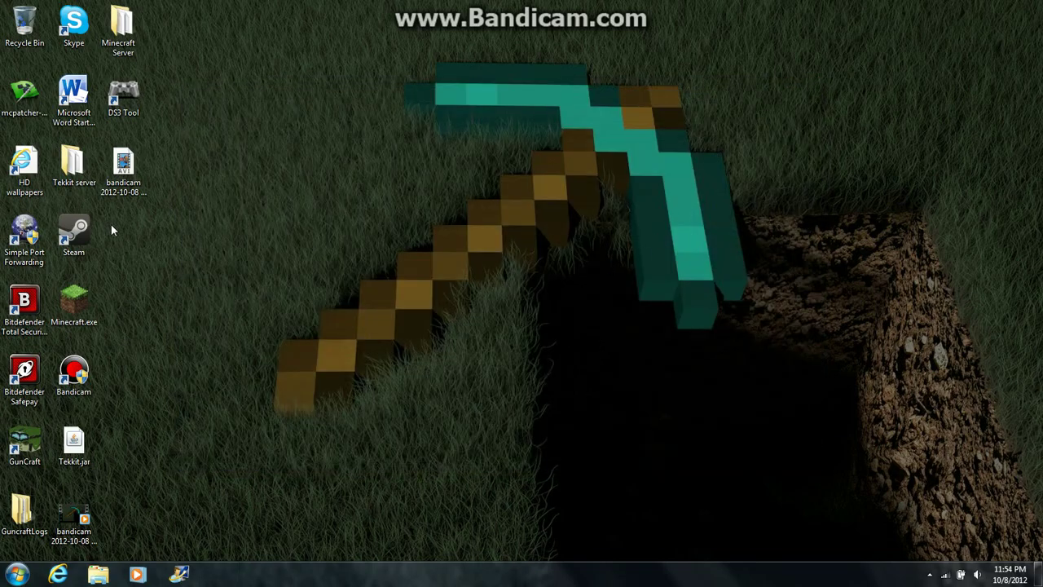
Step: Run DS3 Tool as administrator and go from the Profiles page to Driver Manager
{"action": "double_click", "coordinate": [123, 97]}
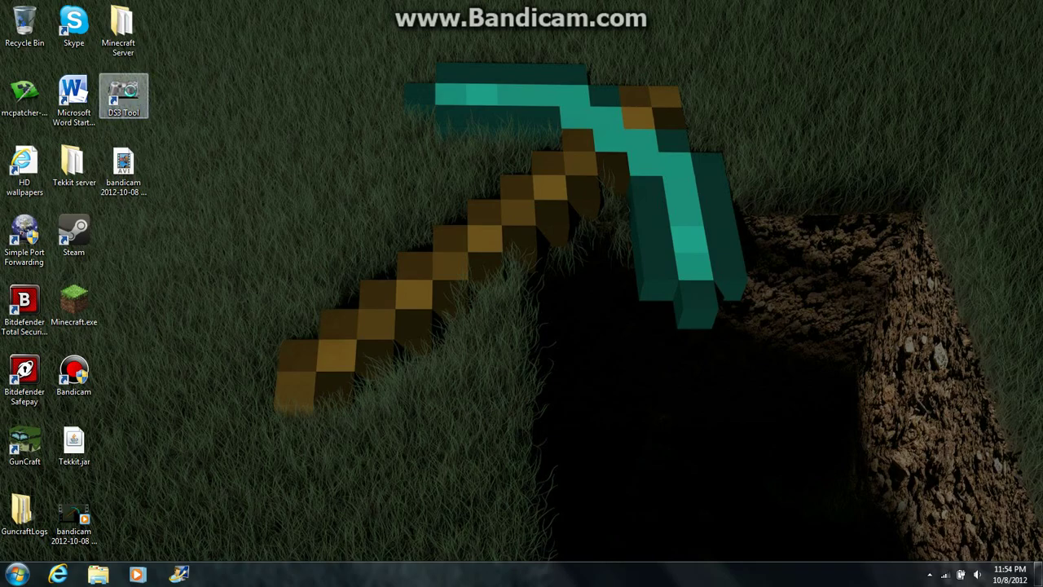
{"action": "right_click", "coordinate": [131, 91]}
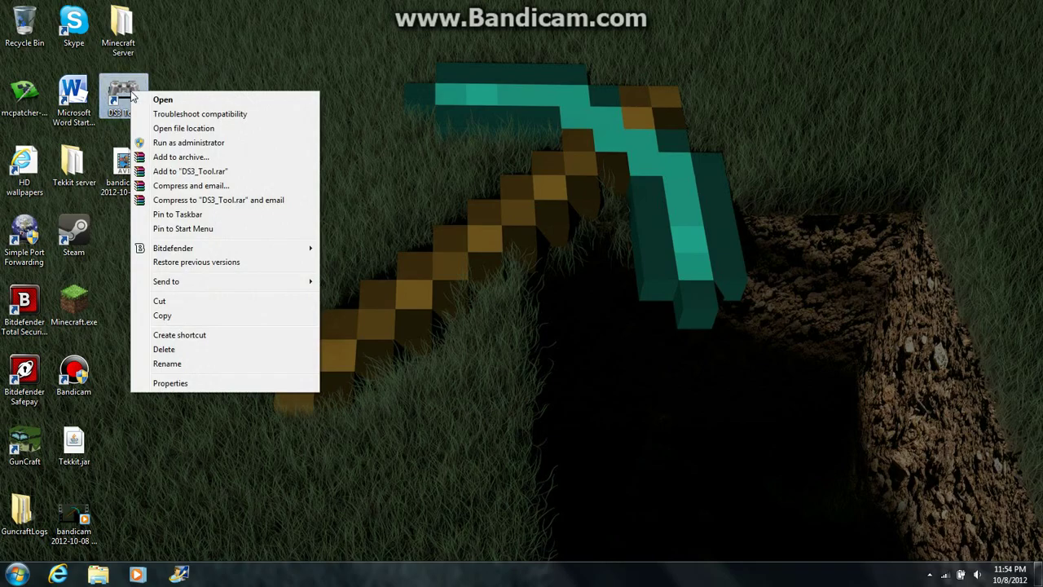
{"action": "left_click", "coordinate": [188, 143]}
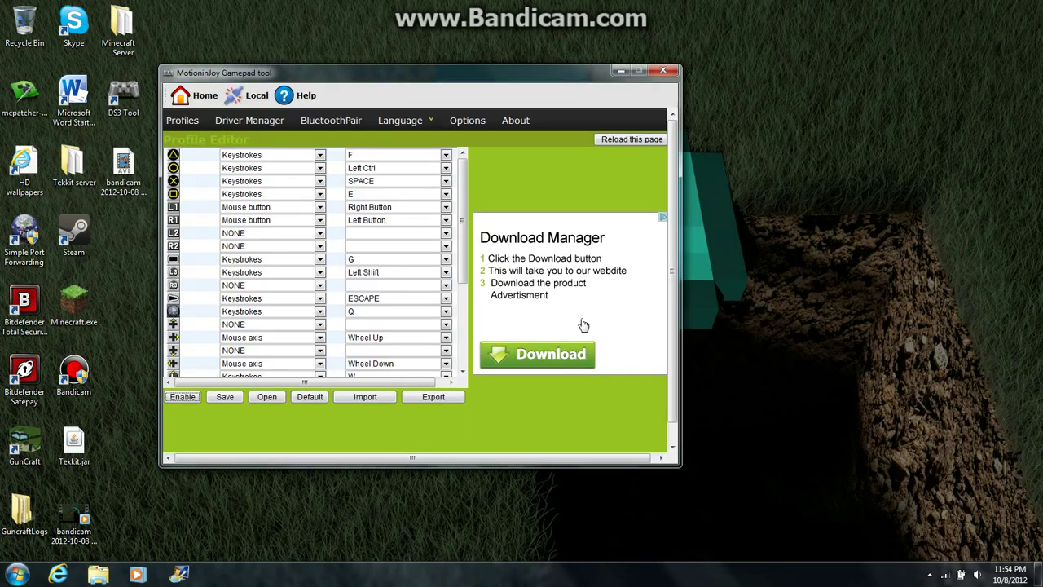
{"action": "left_click", "coordinate": [201, 120]}
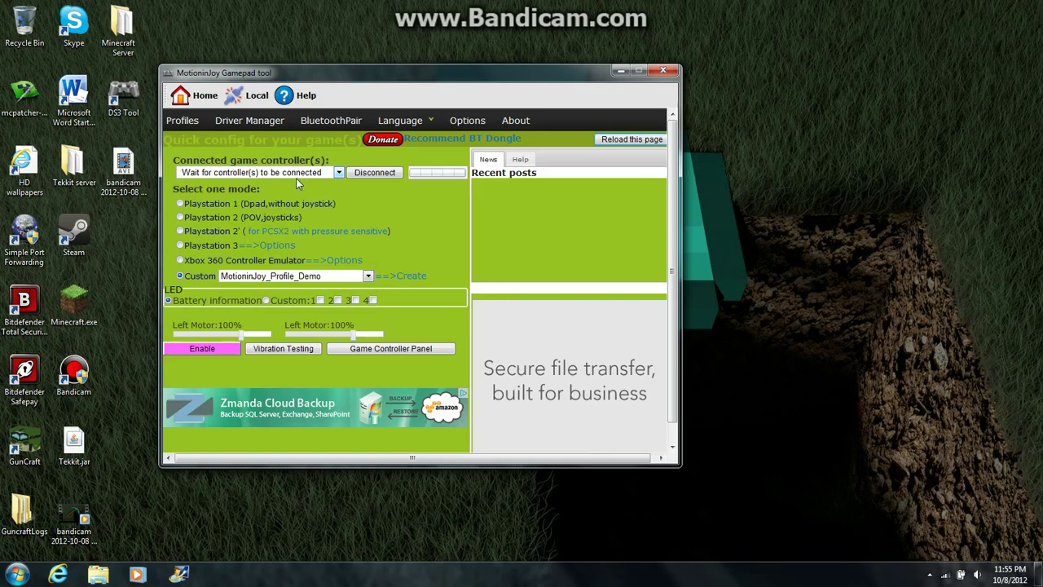
{"action": "left_click", "coordinate": [250, 121]}
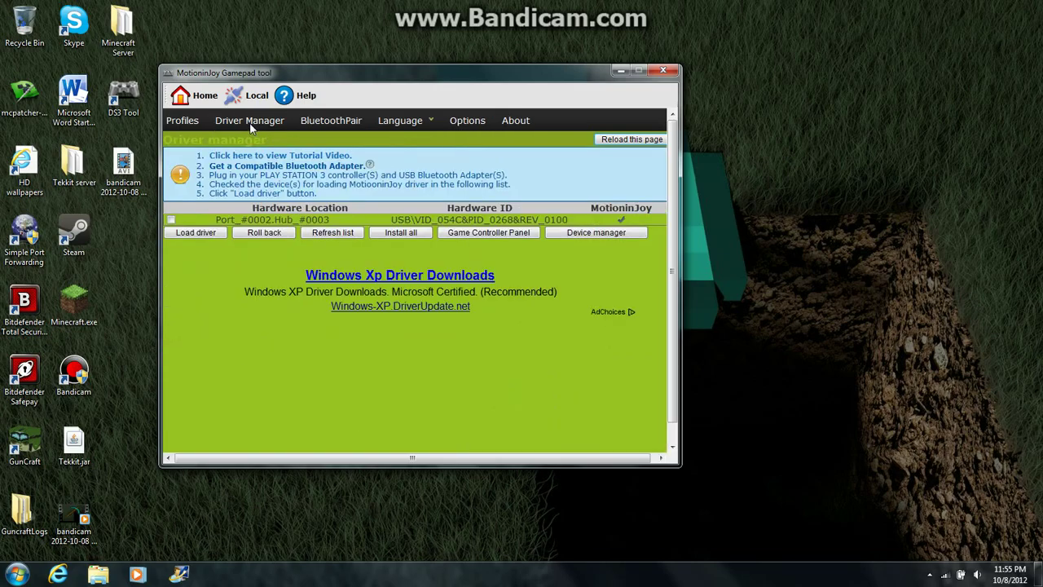
Step: Load the MotioninJoy driver for device Port_#0002.Hub_#0003 and return to Profiles
{"action": "left_click", "coordinate": [177, 220]}
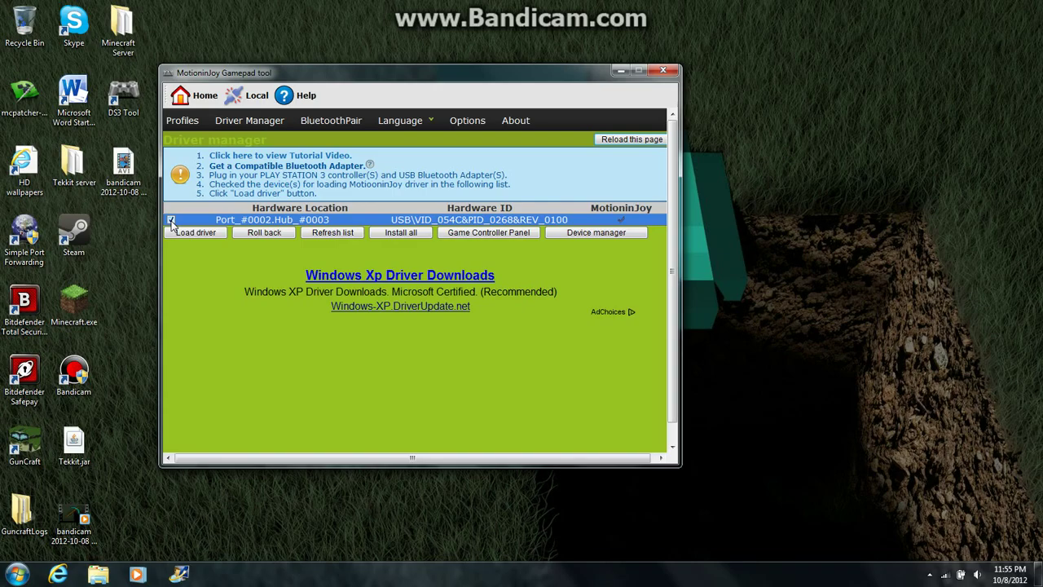
{"action": "left_click", "coordinate": [171, 220]}
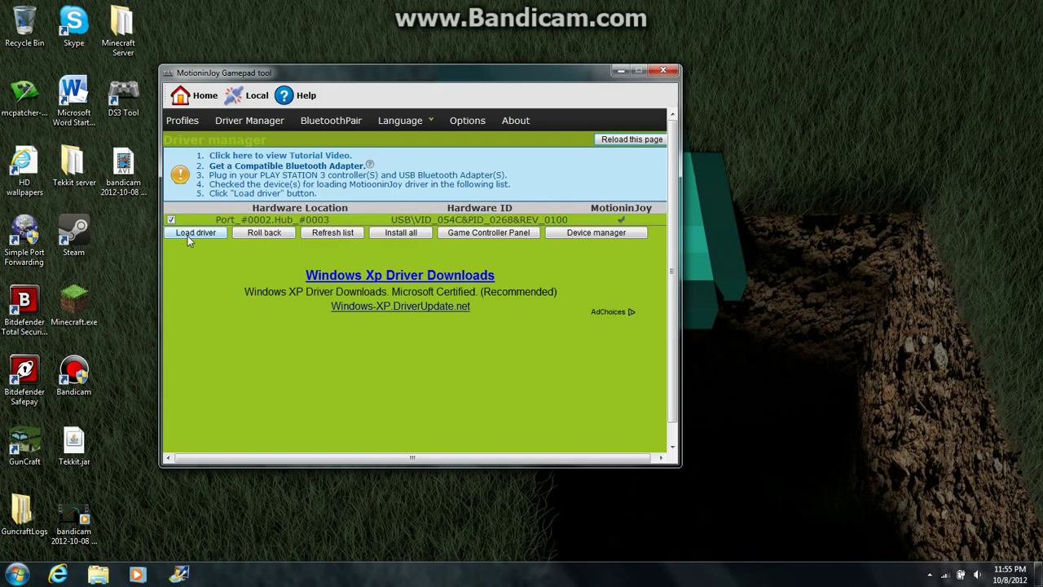
{"action": "left_click", "coordinate": [171, 220]}
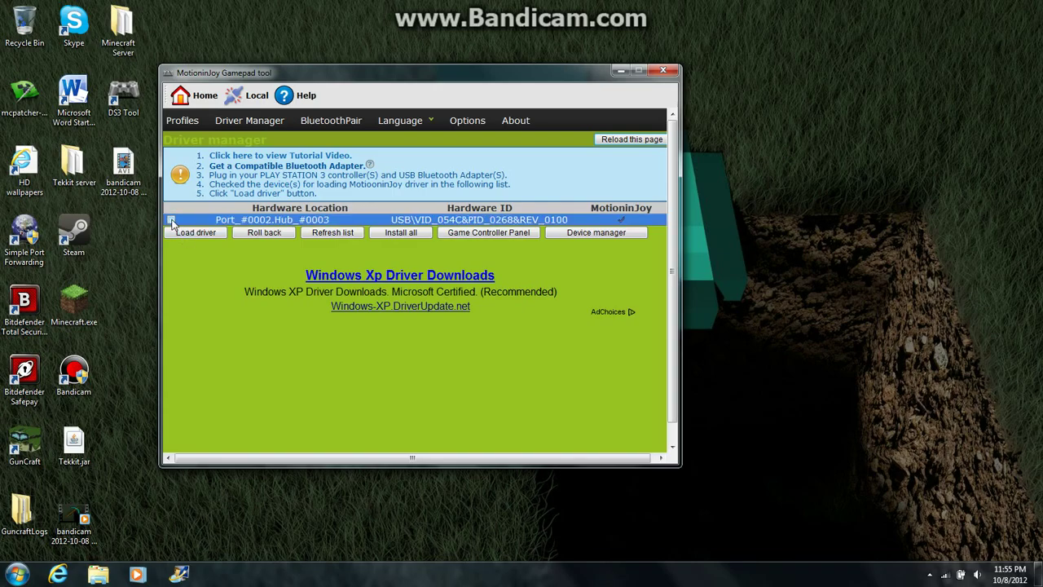
{"action": "left_click", "coordinate": [183, 120]}
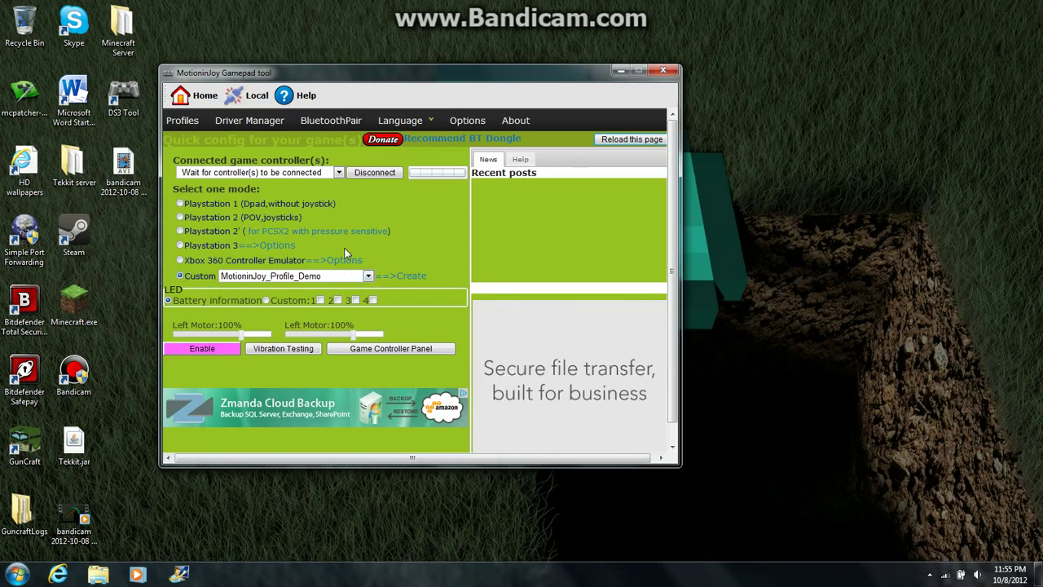
{"action": "left_click", "coordinate": [367, 275]}
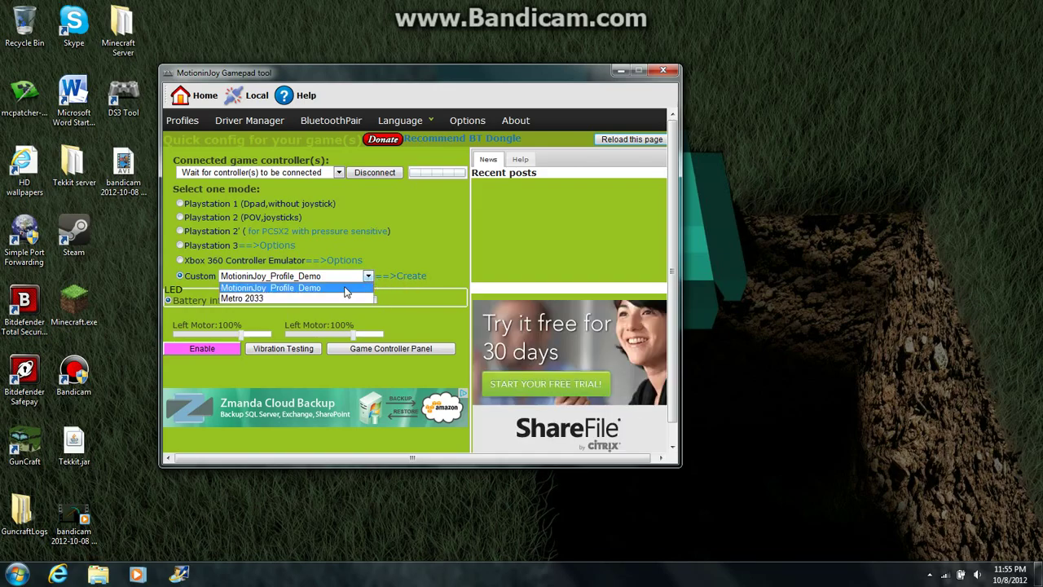
Step: Select Metro 2033 as the Custom profile and open it in the Profile Editor
{"action": "left_click", "coordinate": [344, 299]}
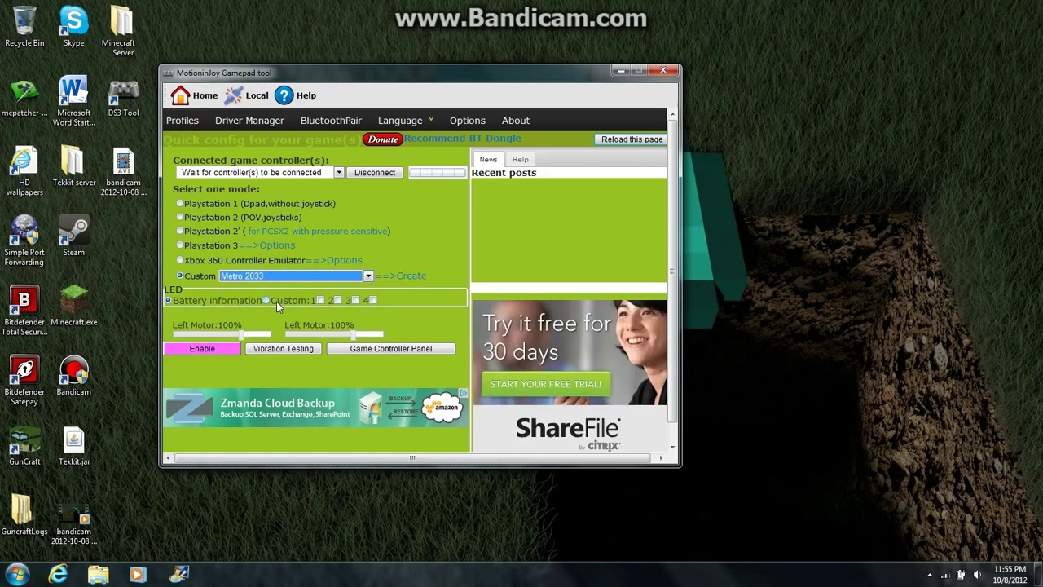
{"action": "left_click", "coordinate": [413, 276]}
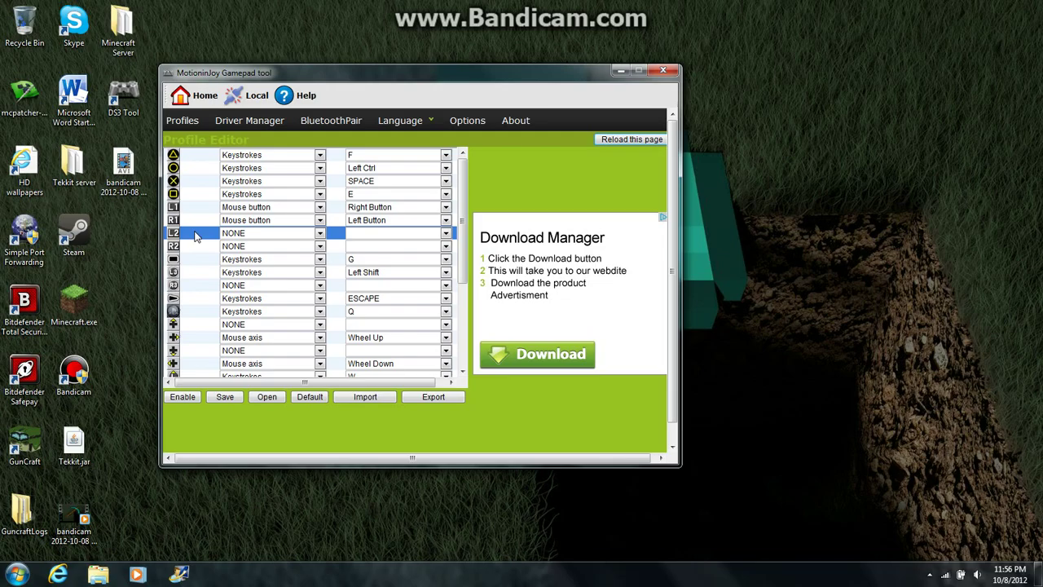
Step: Map the X button to the SPACE keystroke and start saving the profile
{"action": "left_click", "coordinate": [322, 181]}
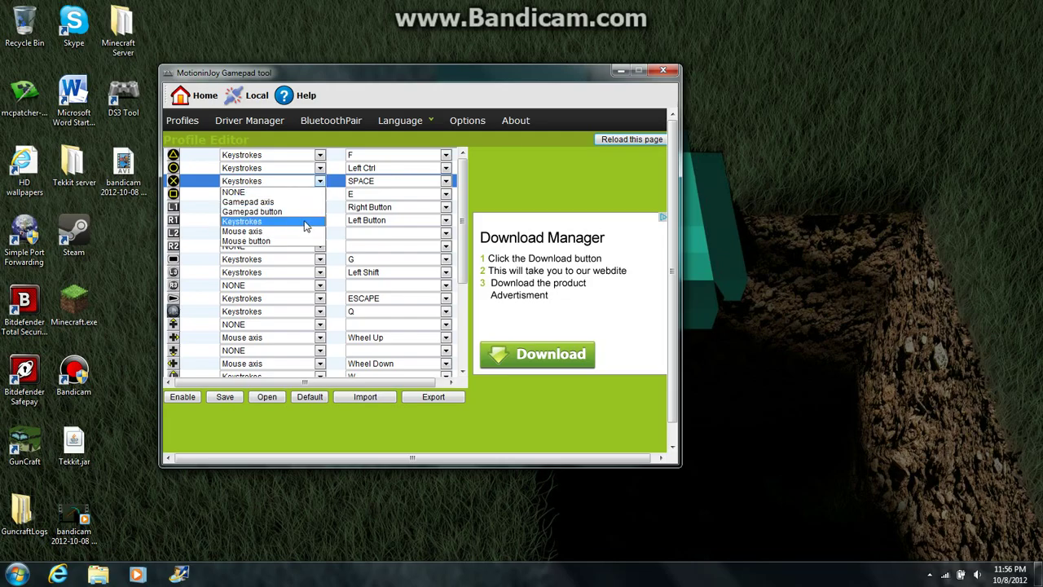
{"action": "left_click", "coordinate": [276, 221]}
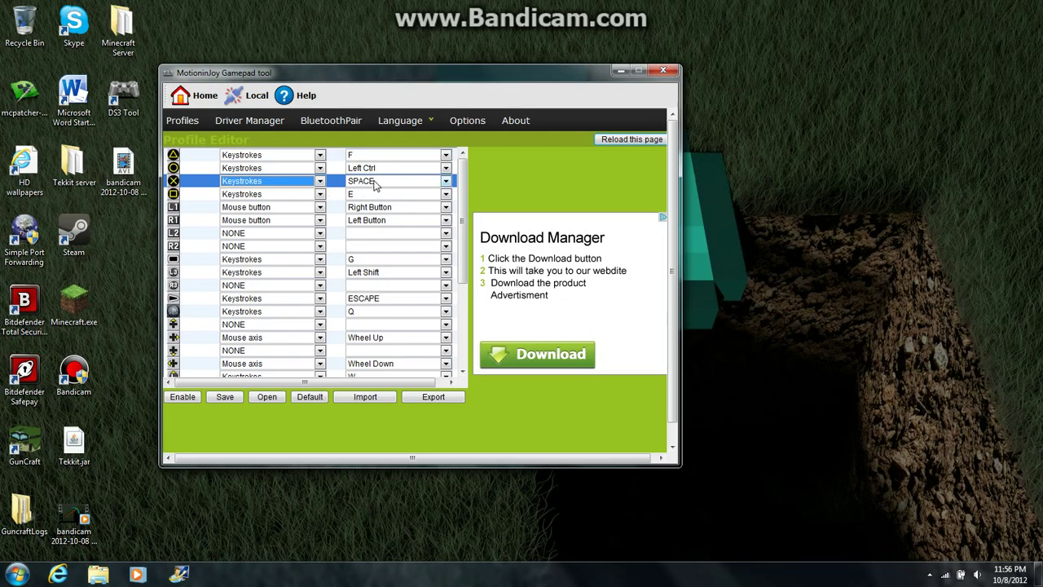
{"action": "left_click", "coordinate": [423, 185]}
{"action": "left_click", "coordinate": [423, 186]}
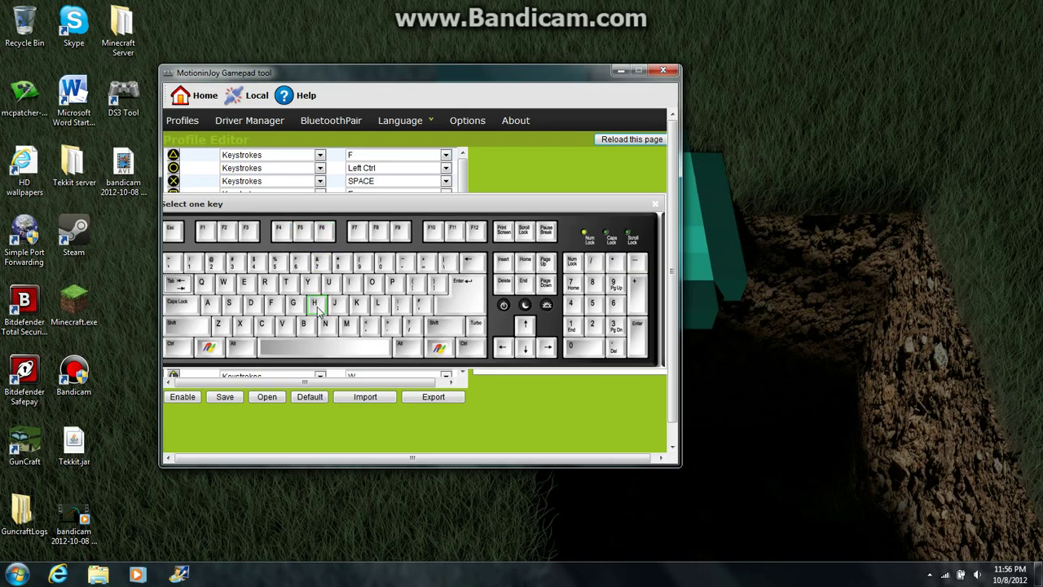
{"action": "left_click", "coordinate": [317, 344]}
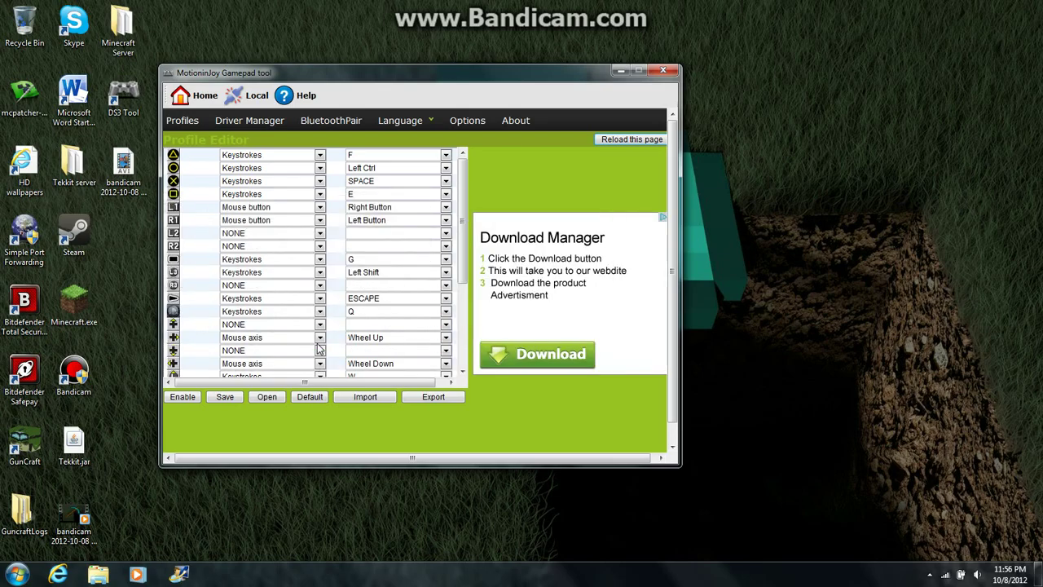
{"action": "left_click", "coordinate": [225, 397]}
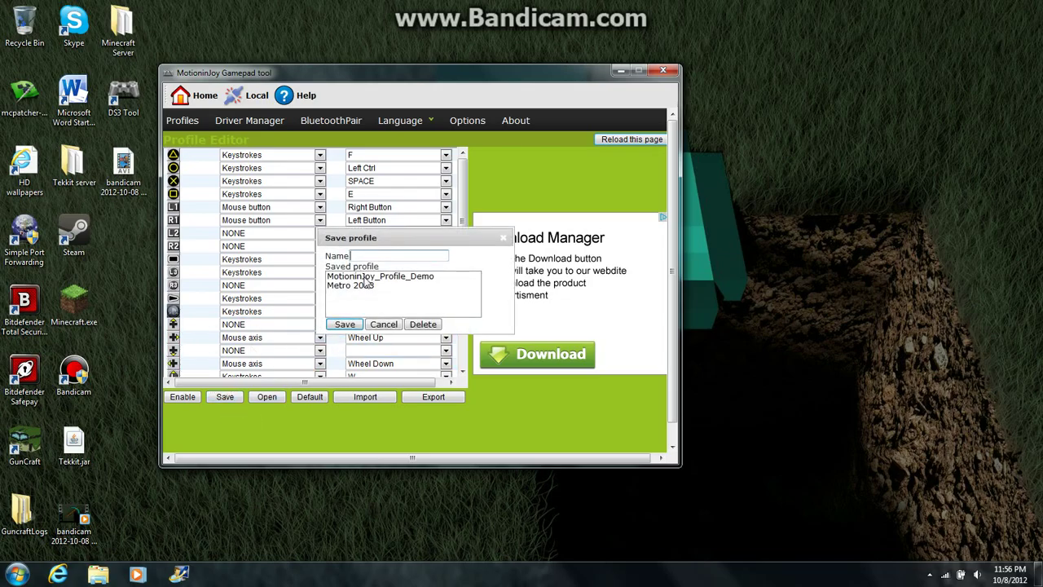
Step: Save the profile under the existing name Metro 2033
{"action": "left_click", "coordinate": [366, 285]}
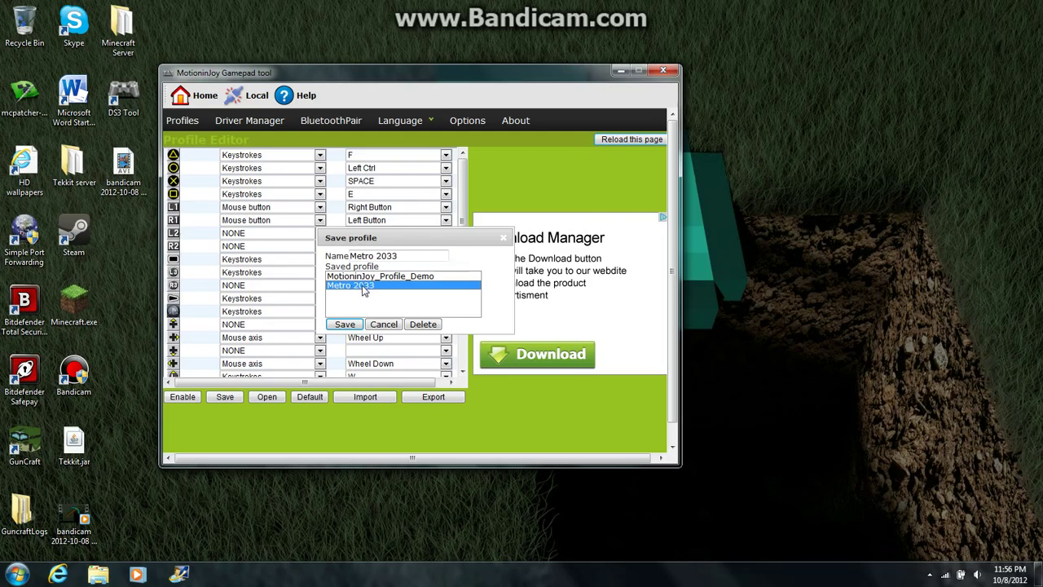
{"action": "left_click", "coordinate": [344, 324]}
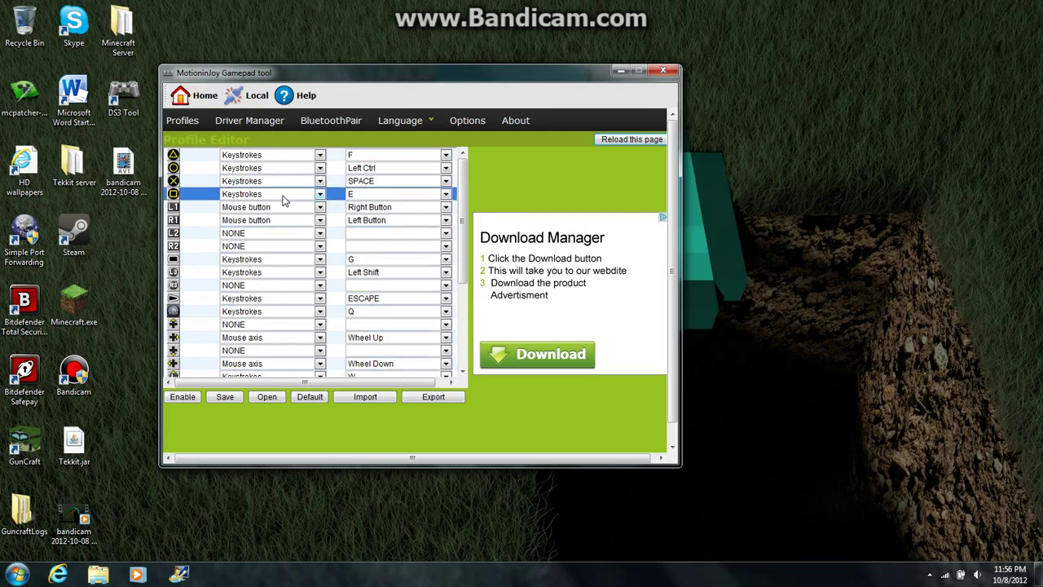
Step: Back on Profiles, enable the controller mode and run the vibration test twice
{"action": "left_click", "coordinate": [184, 120]}
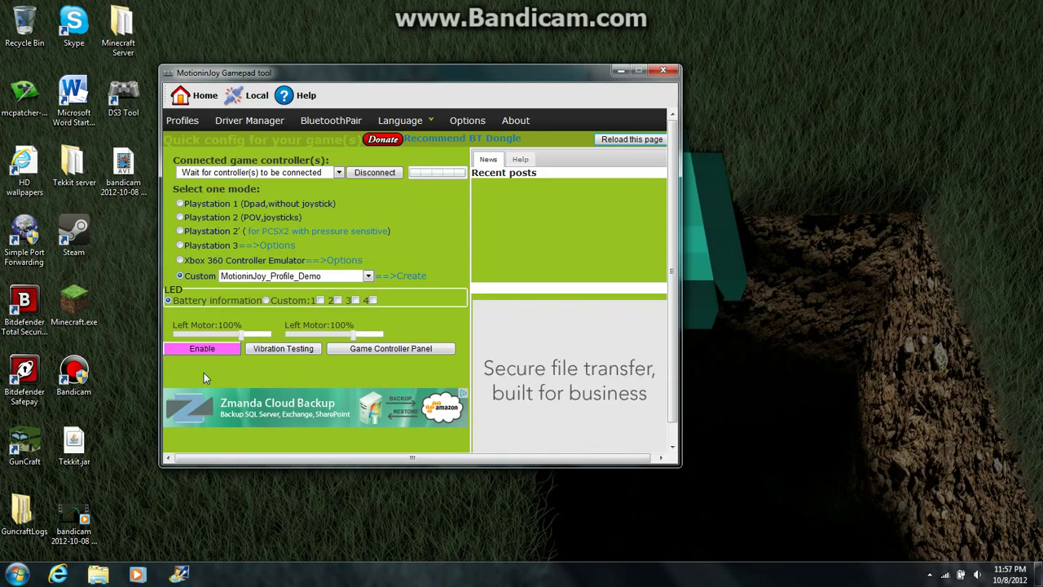
{"action": "left_click", "coordinate": [198, 348]}
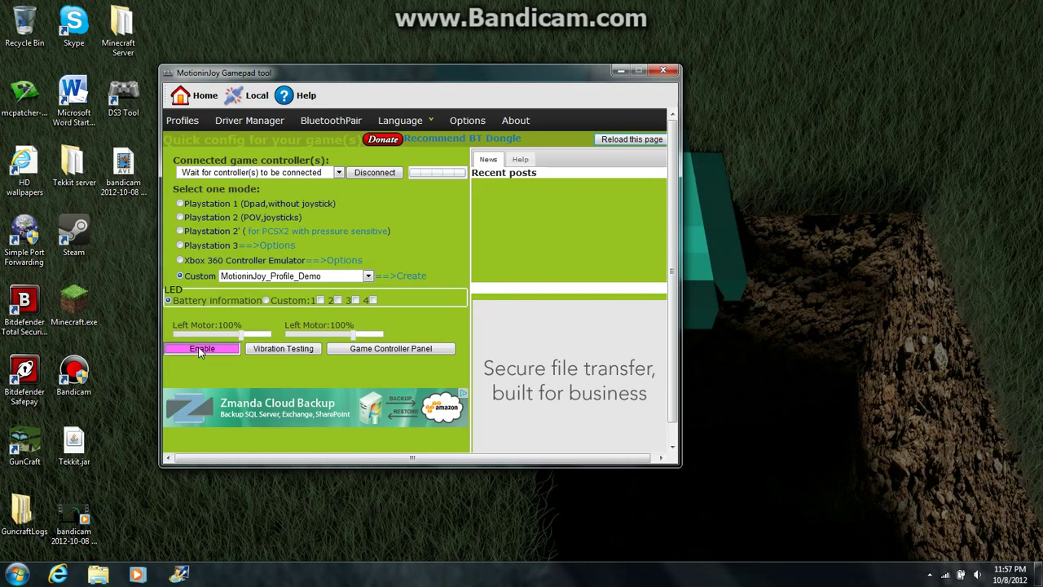
{"action": "left_click", "coordinate": [259, 347]}
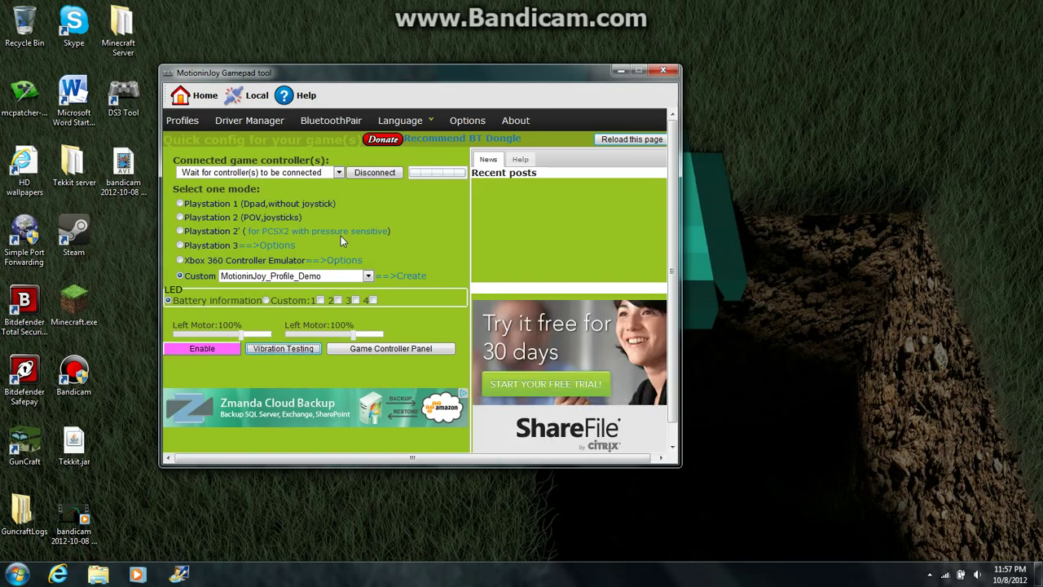
{"action": "left_click", "coordinate": [338, 172]}
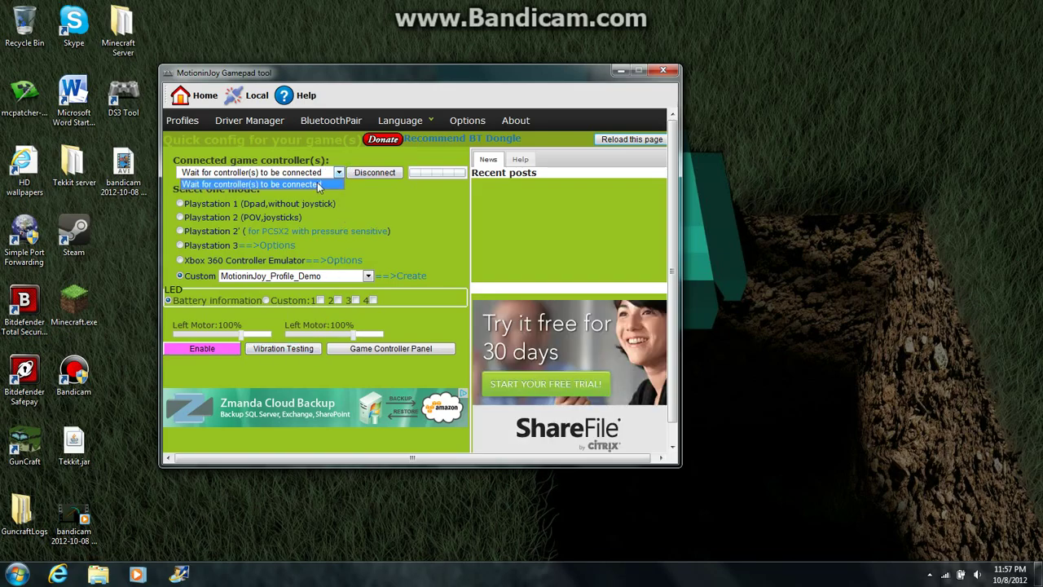
{"action": "left_click", "coordinate": [317, 184]}
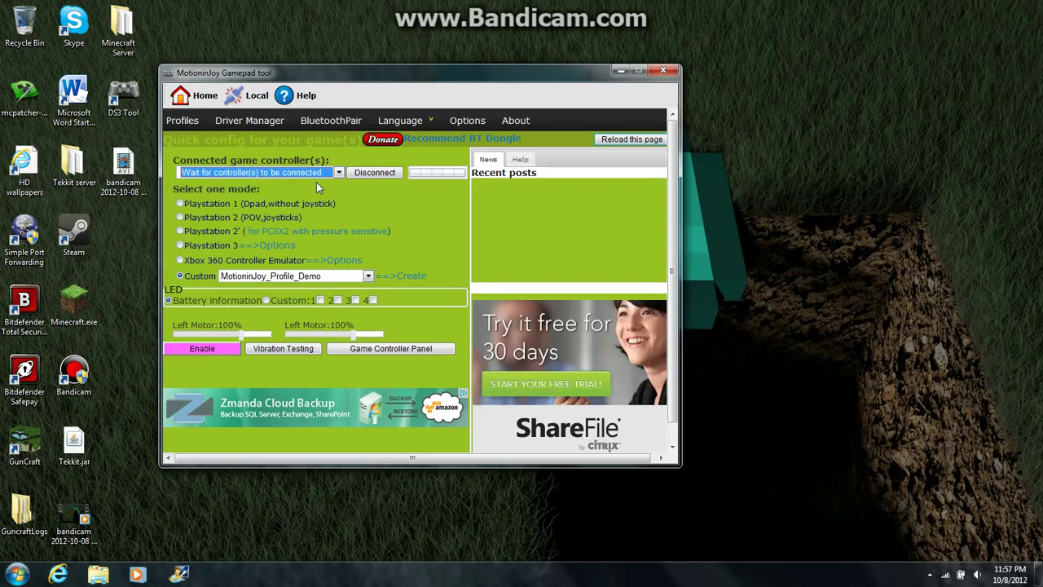
{"action": "left_click", "coordinate": [290, 351]}
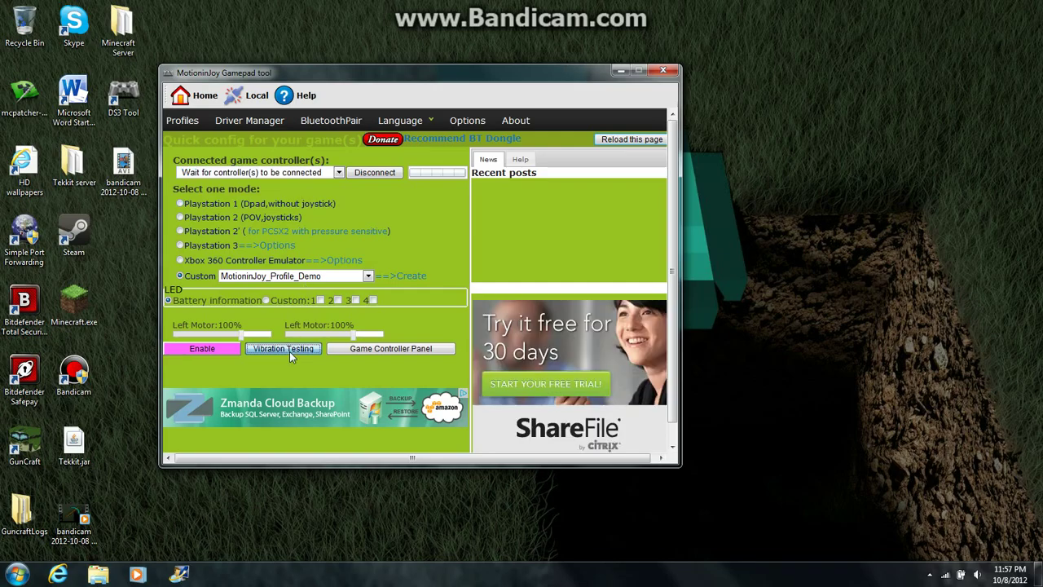